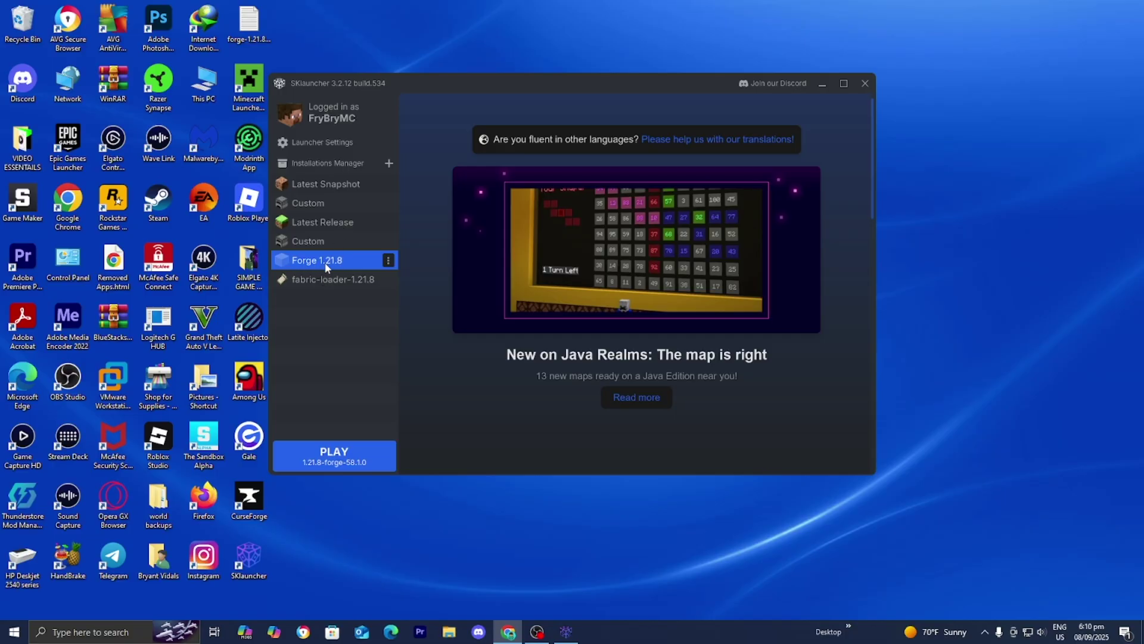
# Step: Open the Forge 1.21.8 installation for editing and select Forge build 58.1.0 for version 1.21.8
pyautogui.click(388, 263)
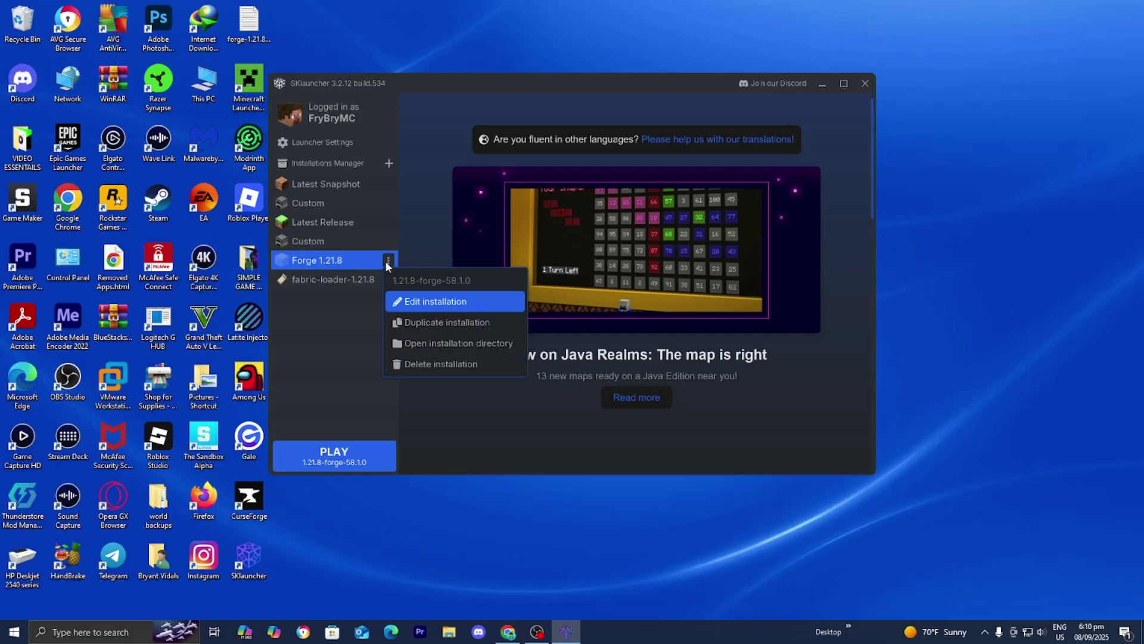
pyautogui.click(432, 302)
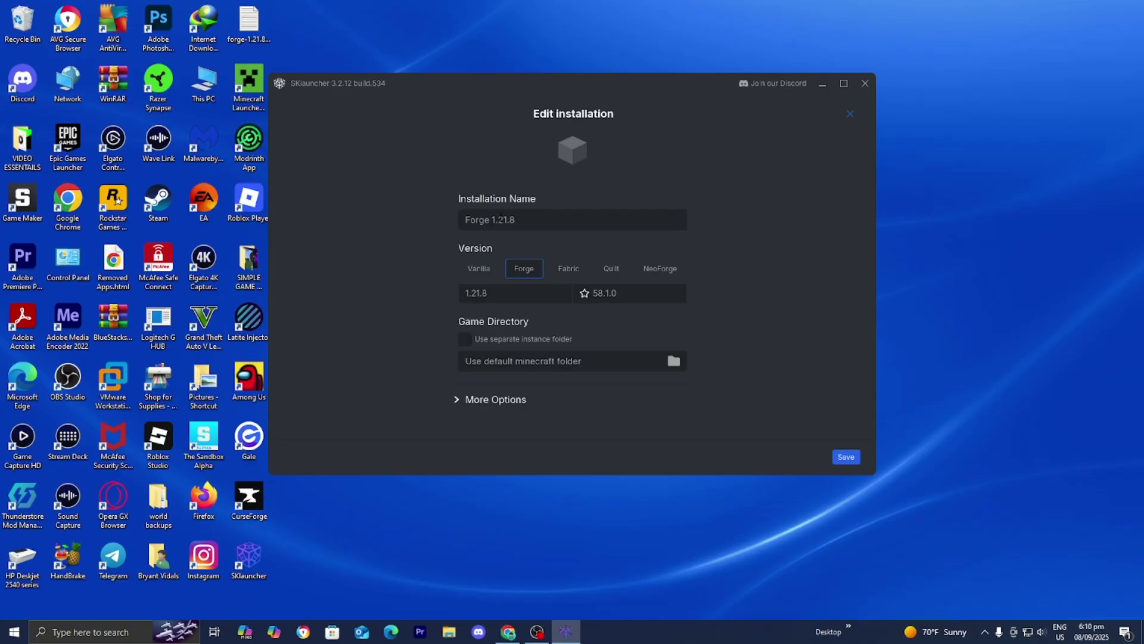
pyautogui.click(618, 295)
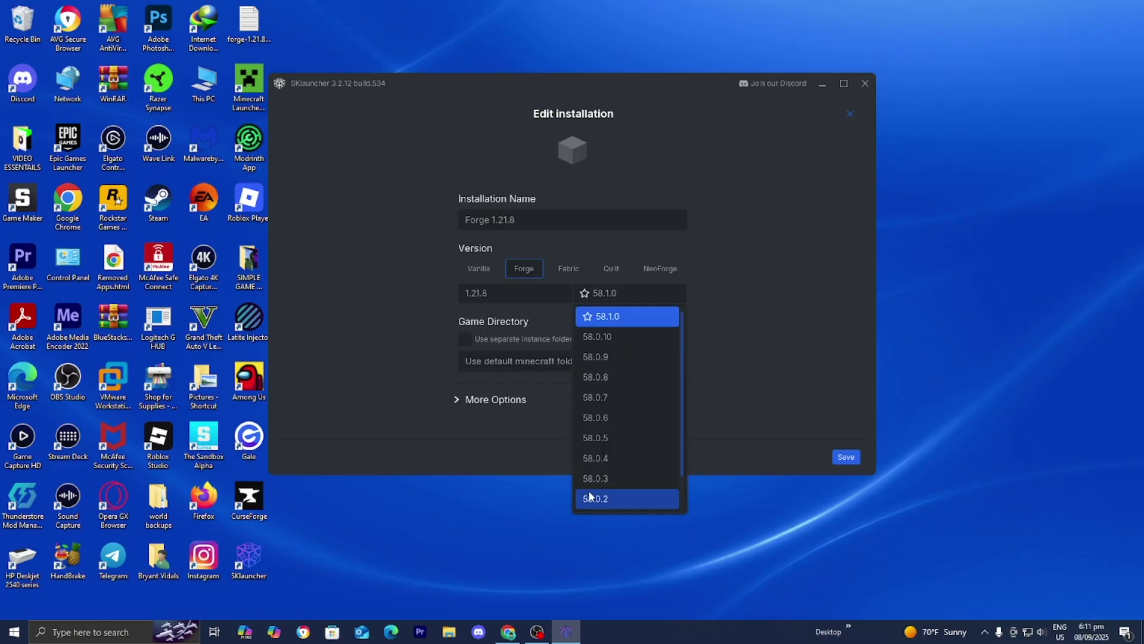
pyautogui.click(624, 320)
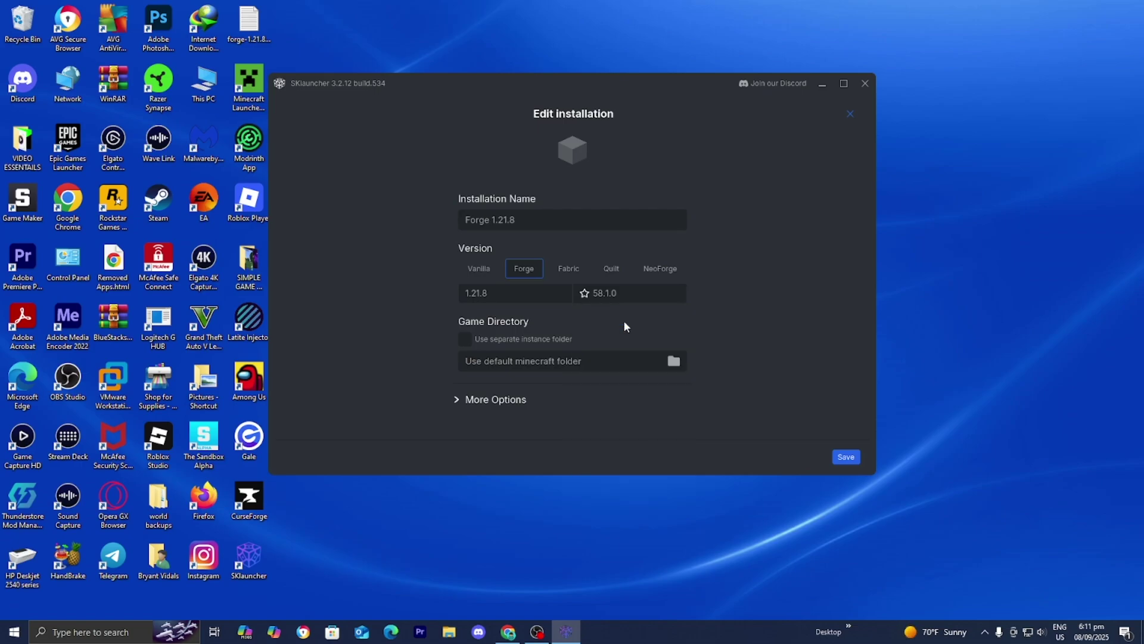
# Step: Expand the installation's additional options and set its maximum memory (RAM) to 8.0 GB
pyautogui.click(510, 401)
pyautogui.scroll(-1, 695, 316)
pyautogui.scroll(-3, 695, 317)
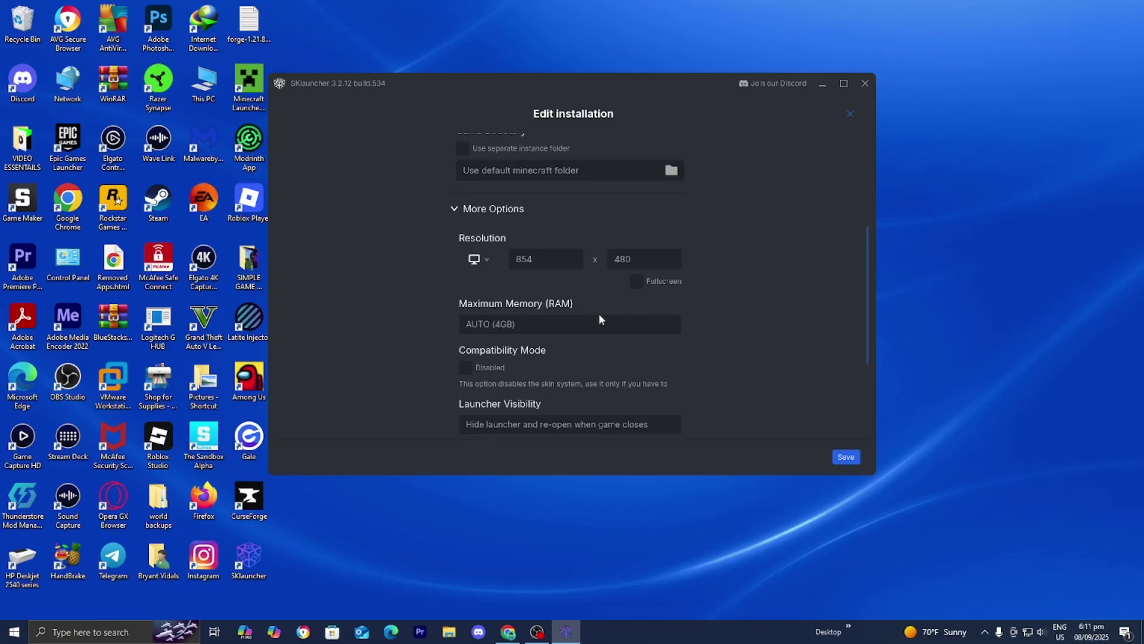
pyautogui.click(572, 322)
pyautogui.scroll(-1, 572, 322)
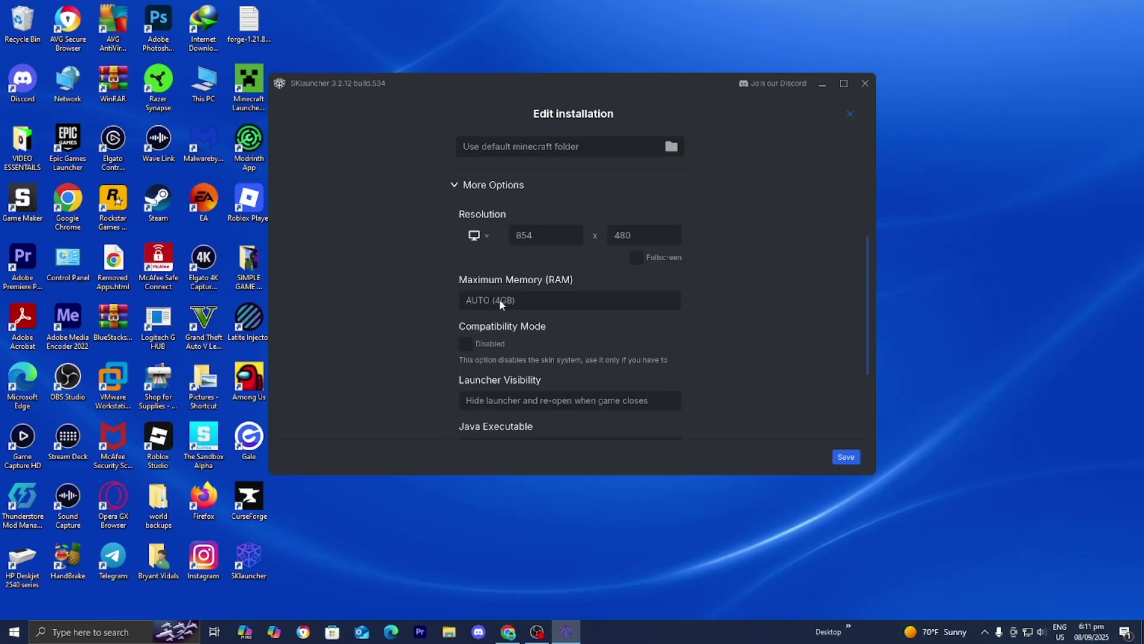
pyautogui.click(500, 298)
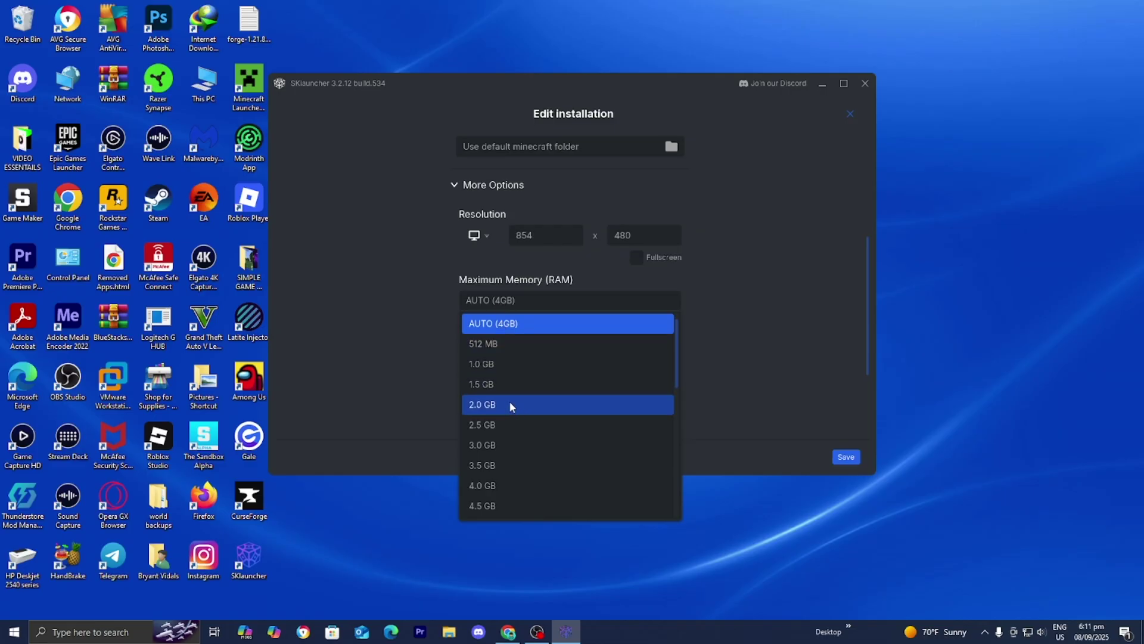
pyautogui.scroll(-4, 506, 408)
pyautogui.scroll(-3, 504, 416)
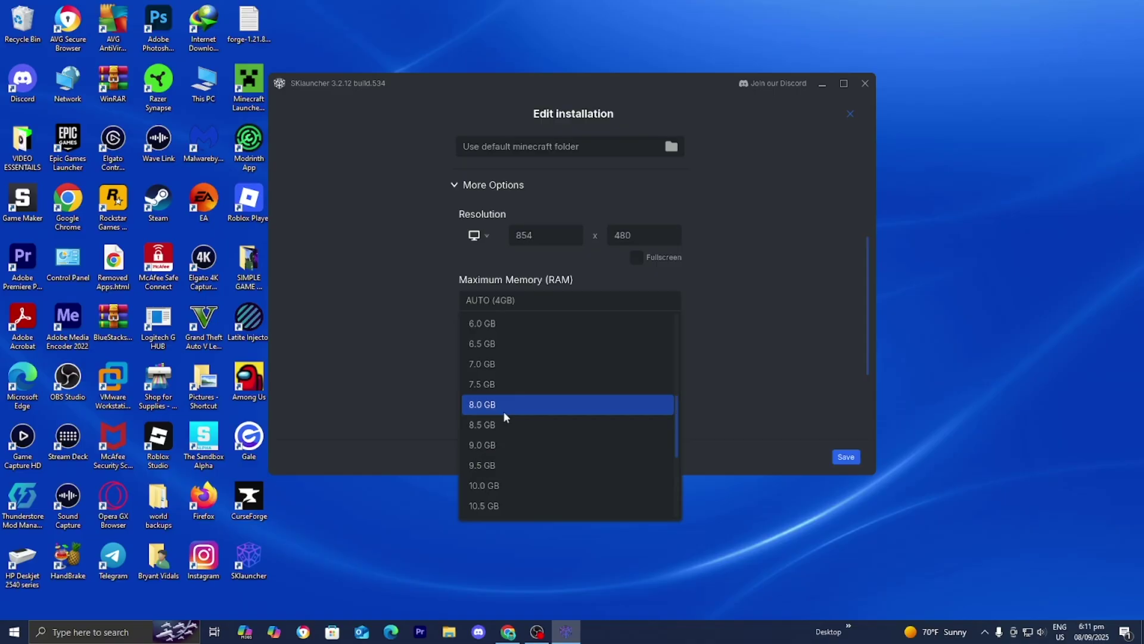
pyautogui.click(501, 409)
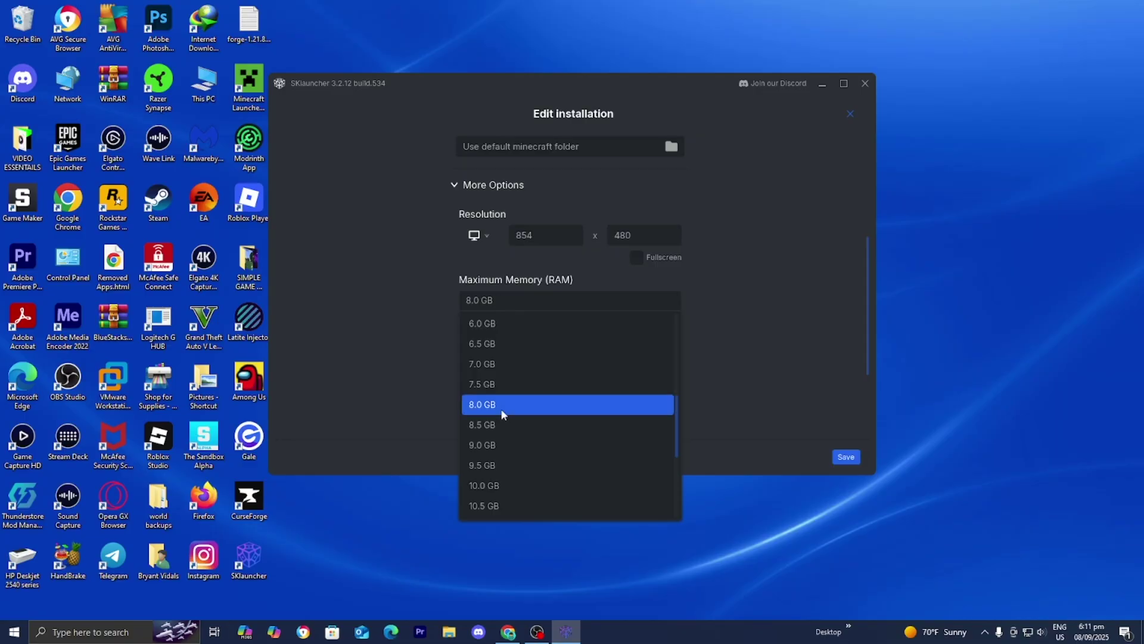
pyautogui.press('Escape')
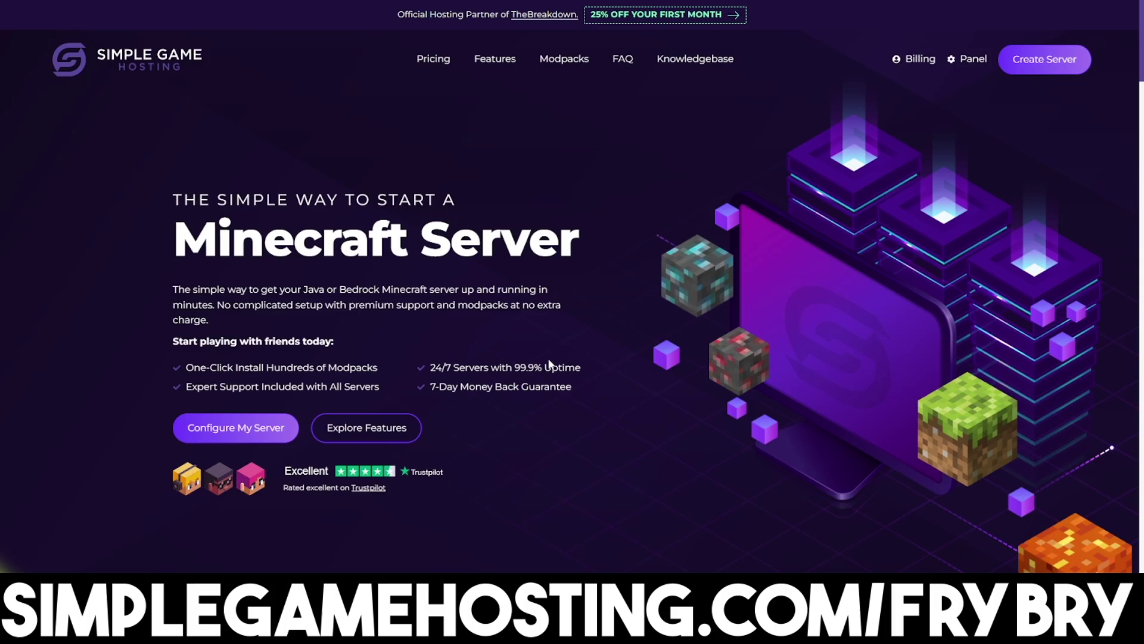
pyautogui.scroll(-15, 639, 312)
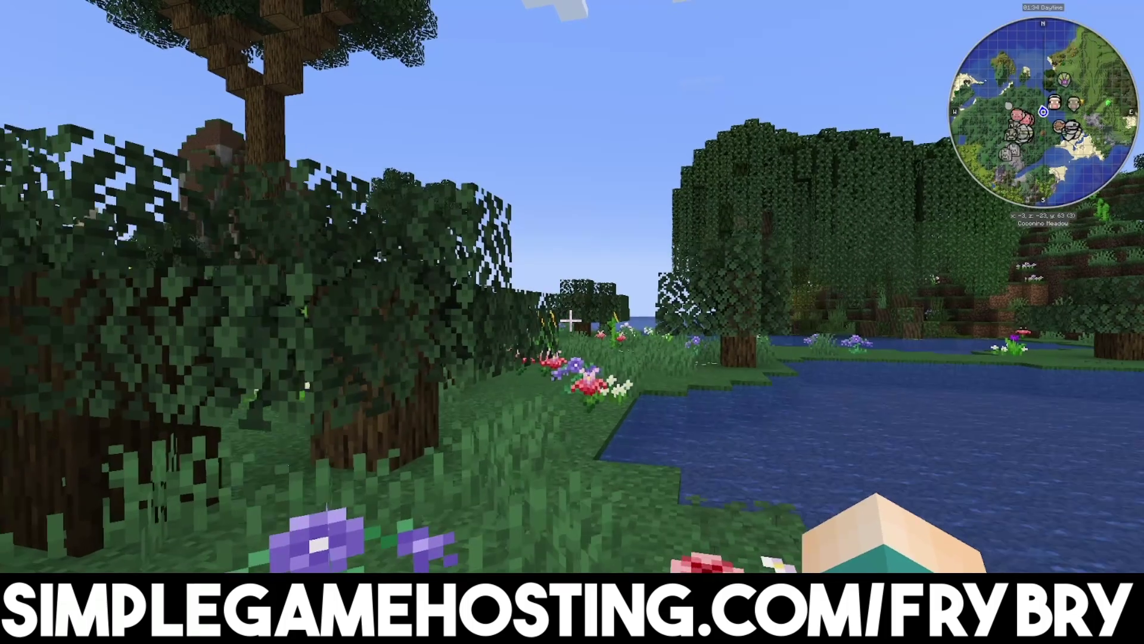
pyautogui.press('w')
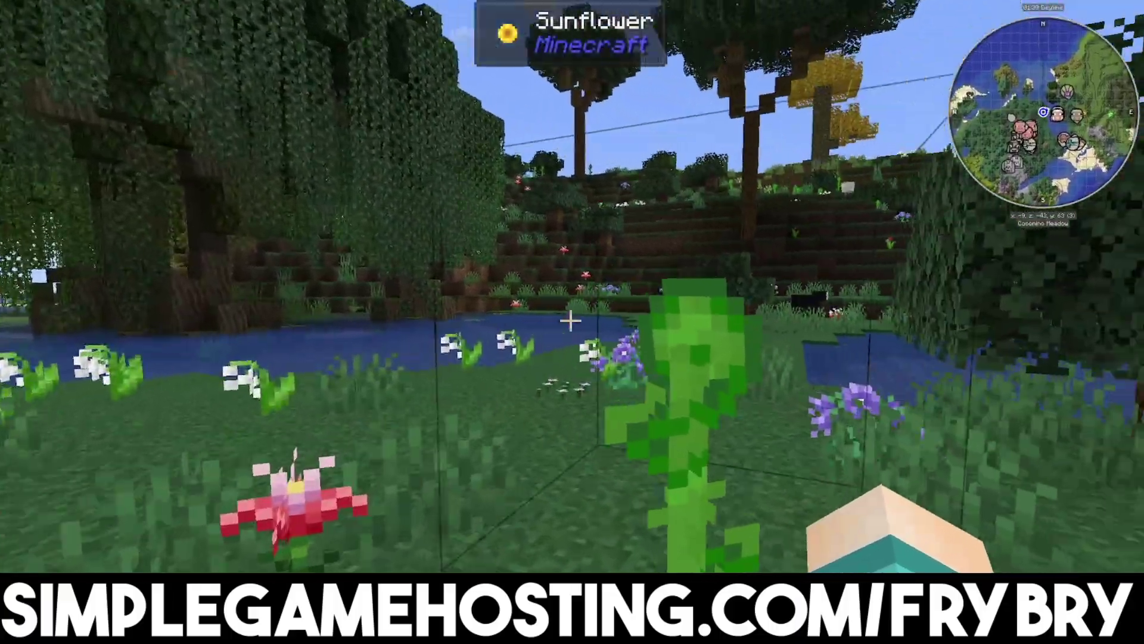
pyautogui.press('w')
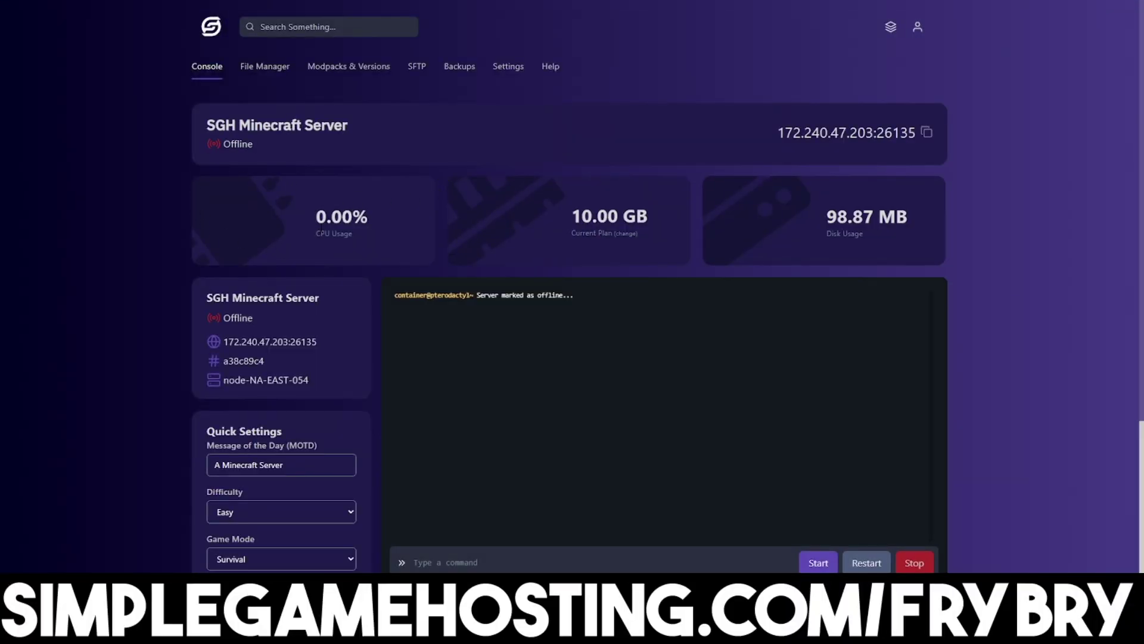
# Step: Open the modpack installer of the SGH Minecraft Server and browse the available modpacks
pyautogui.click(373, 78)
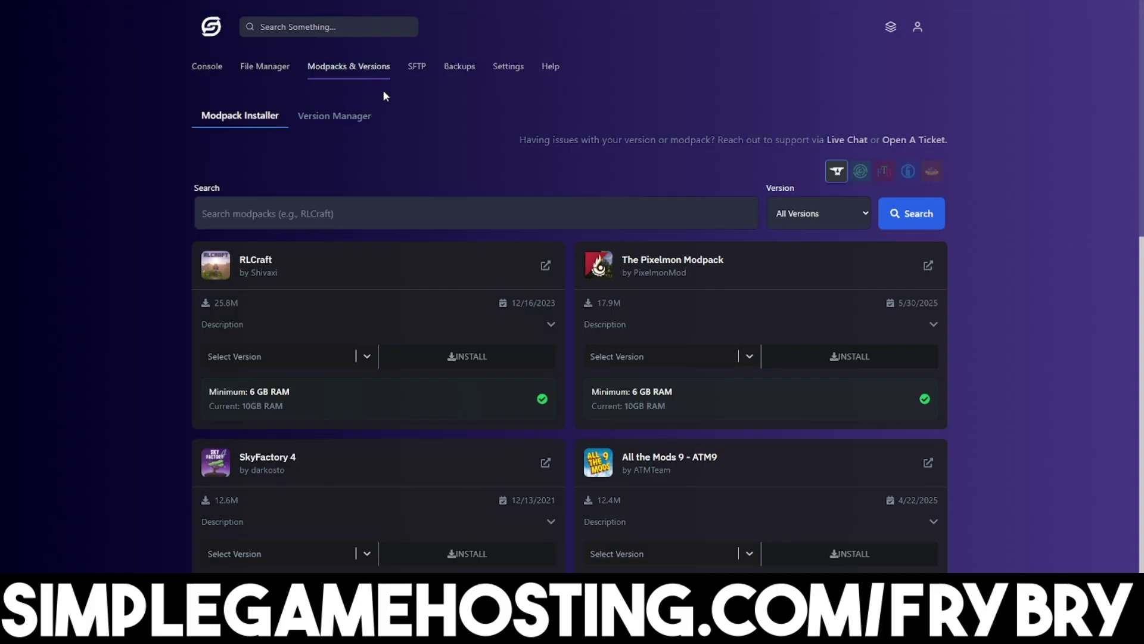
pyautogui.scroll(-2, 384, 92)
pyautogui.scroll(-4, 385, 91)
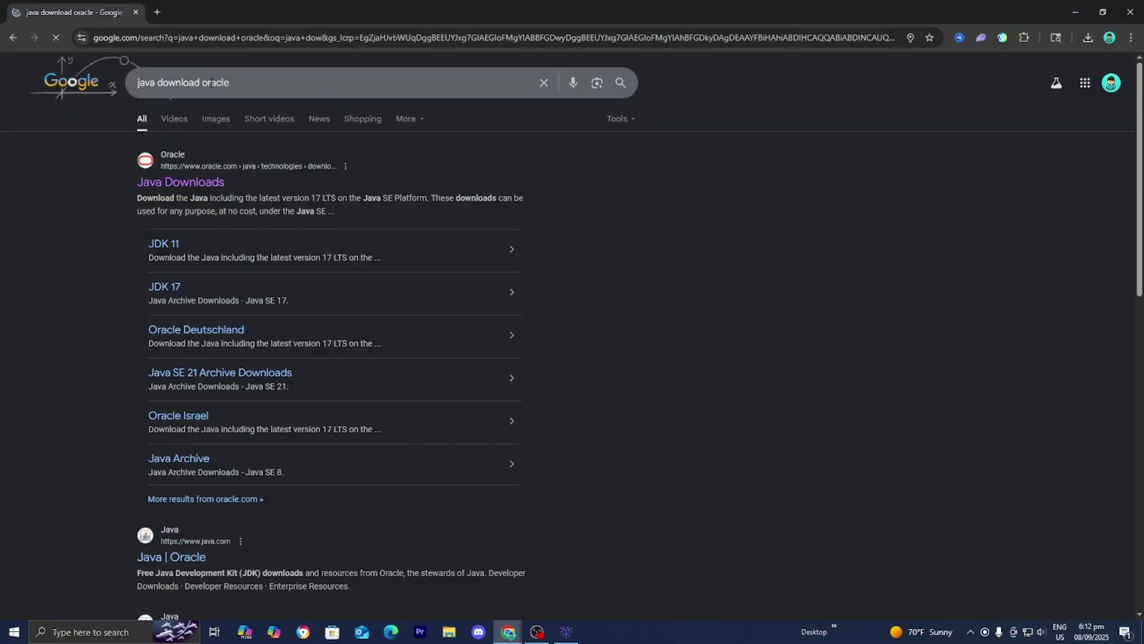
# Step: Open Oracle's Java Downloads page from the search results and show the JDK 21 downloads
pyautogui.click(177, 181)
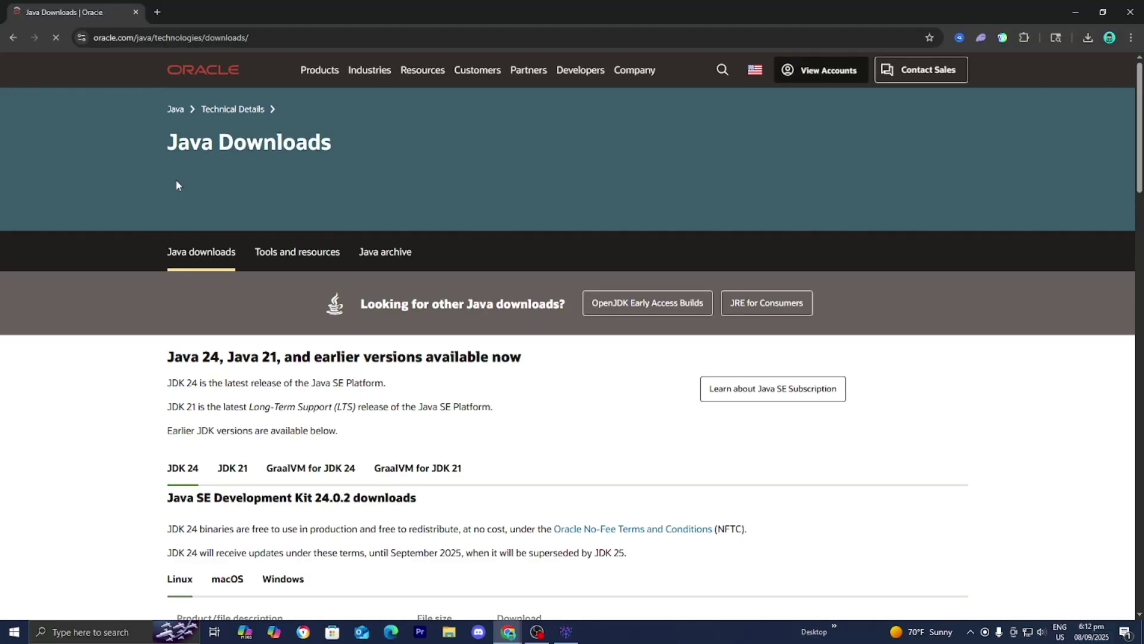
pyautogui.scroll(-3, 127, 284)
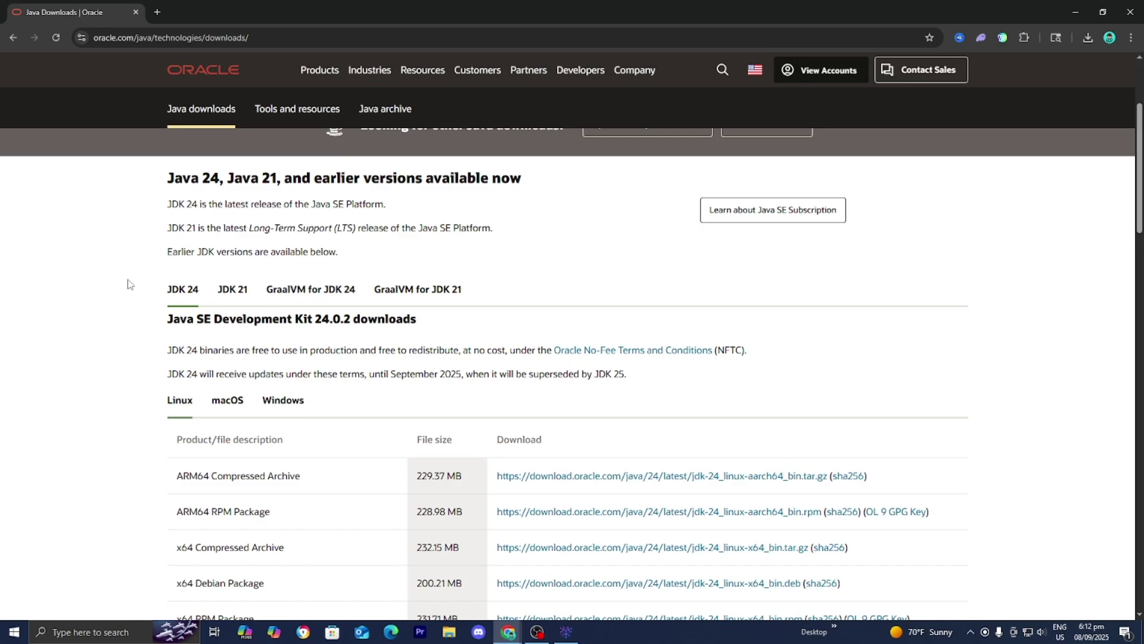
pyautogui.press('Tab')
pyautogui.press('Tab')
pyautogui.press('Return')
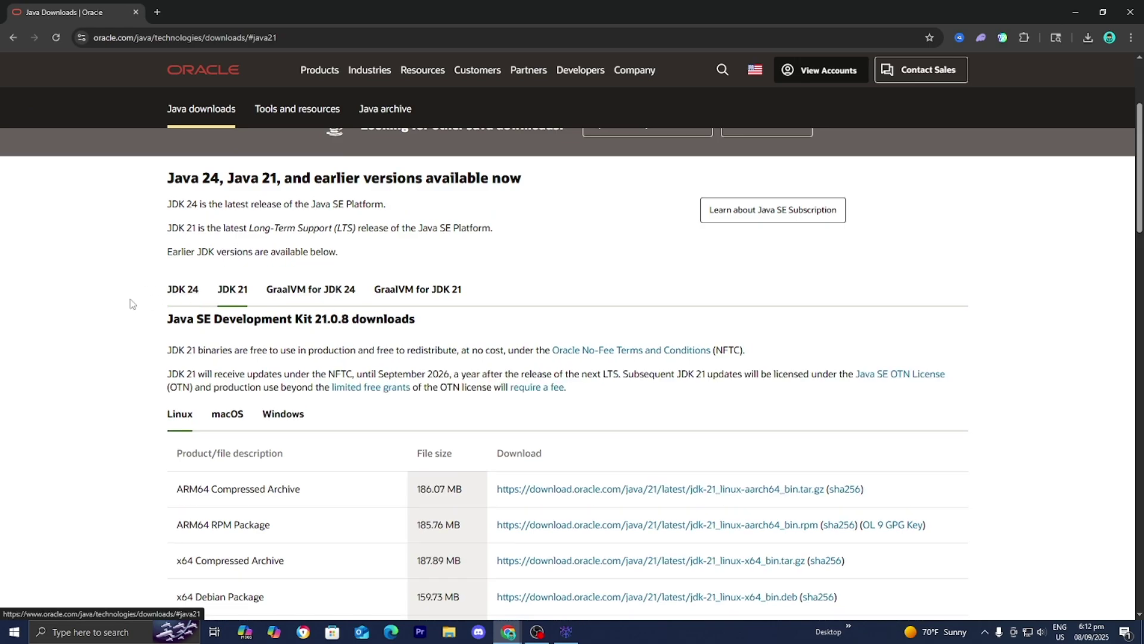
# Step: Show the Windows downloads of JDK 21, examine the x64 Installer entry, and return to SKlauncher
pyautogui.scroll(-1, 132, 304)
pyautogui.scroll(-1, 127, 296)
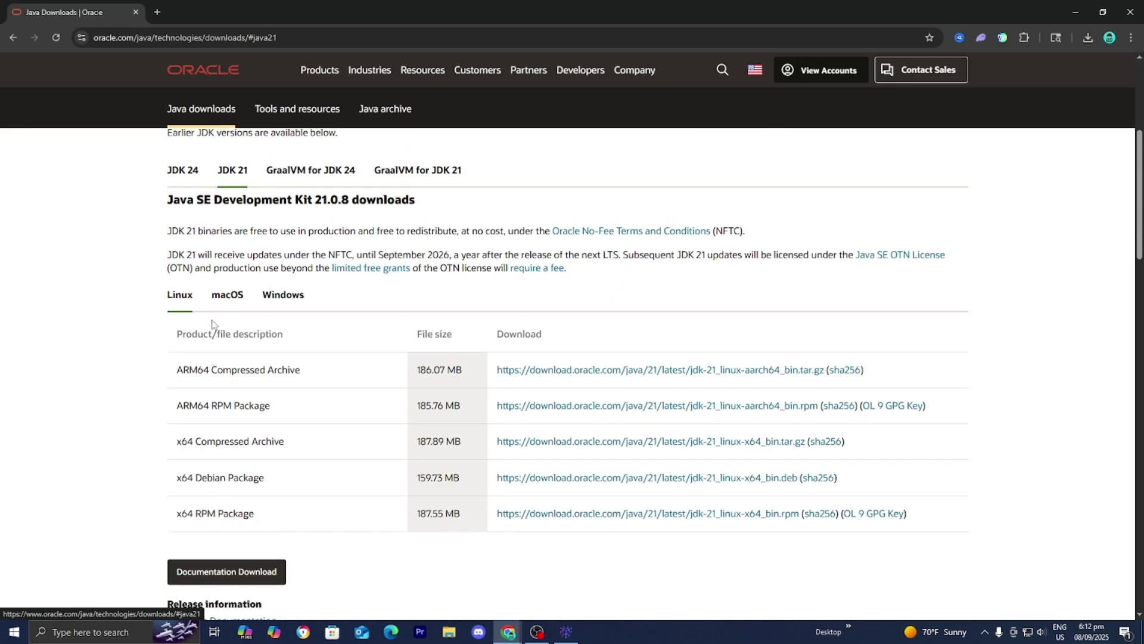
pyautogui.click(292, 298)
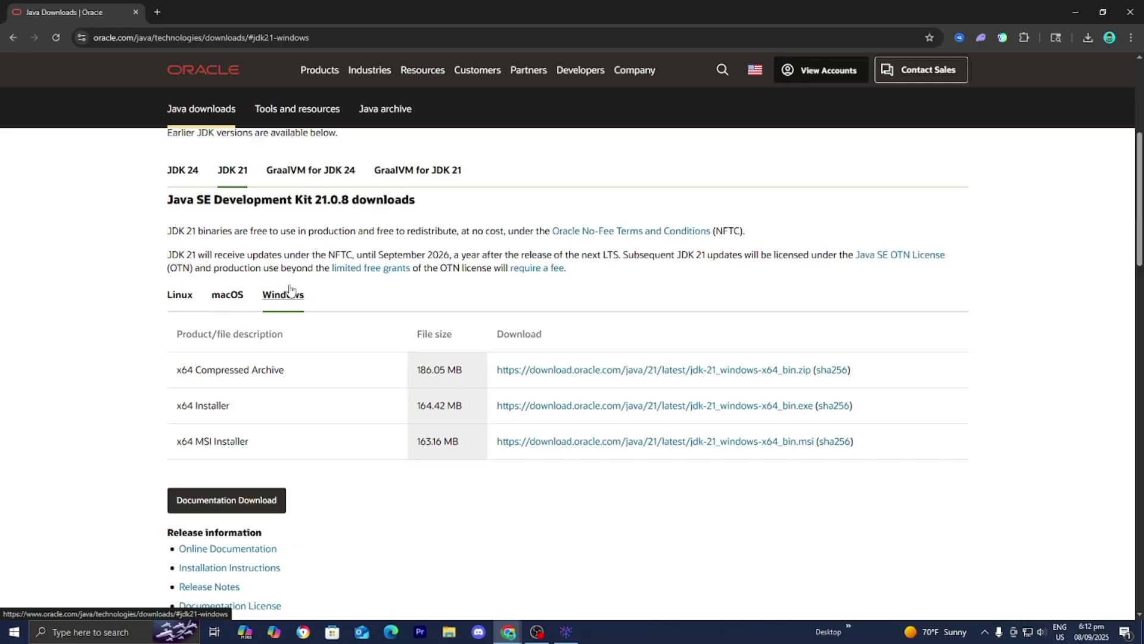
pyautogui.tripleClick(215, 407)
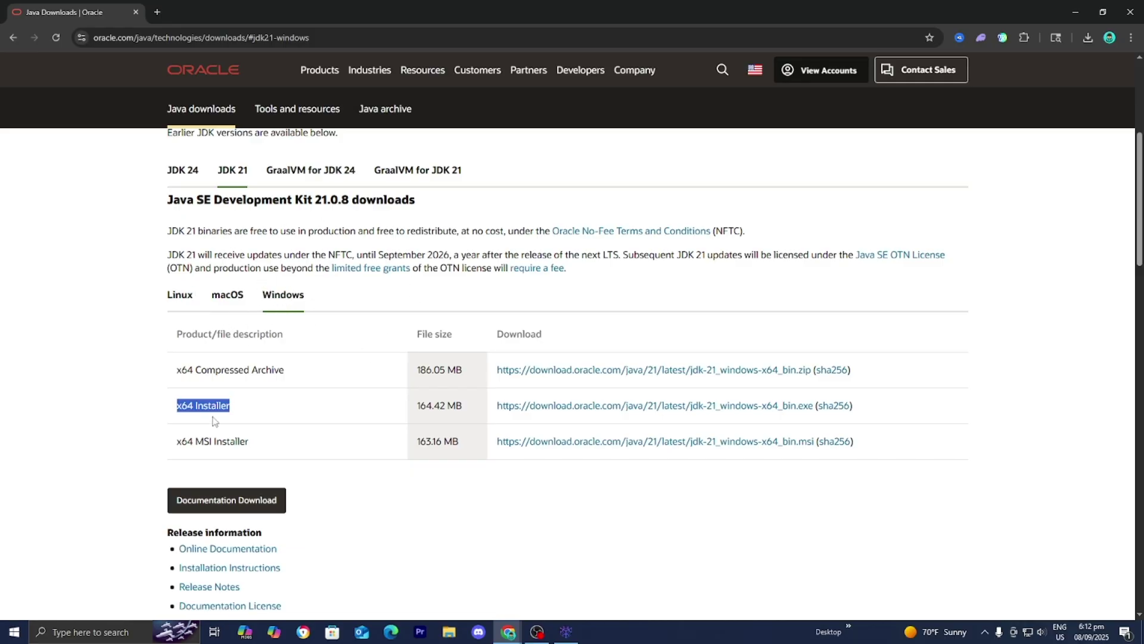
pyautogui.click(266, 415)
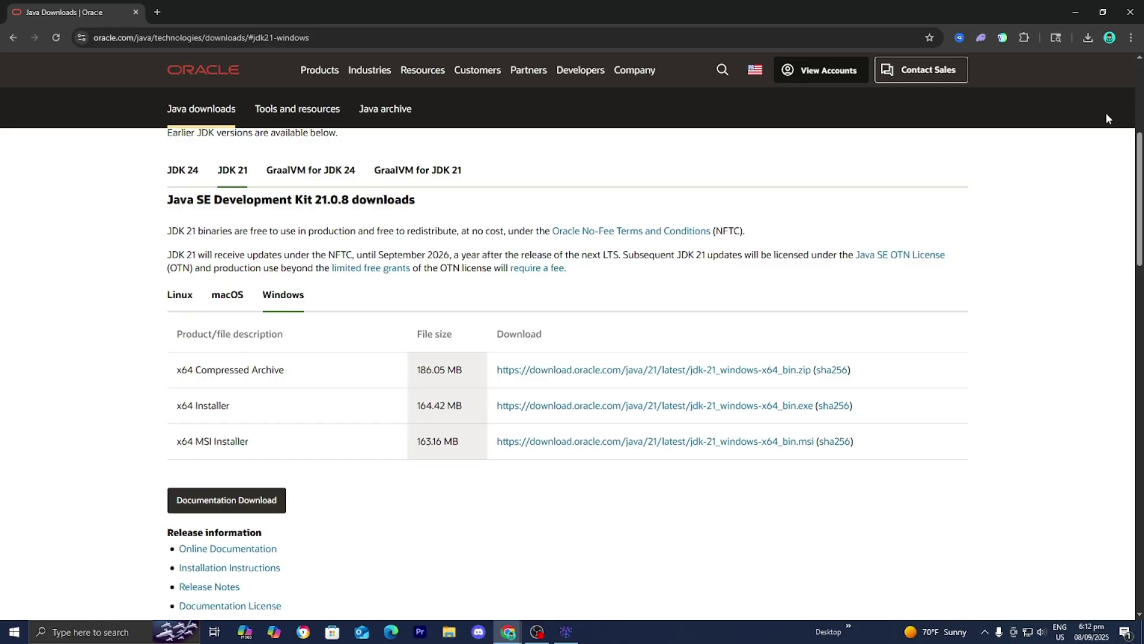
pyautogui.click(1078, 21)
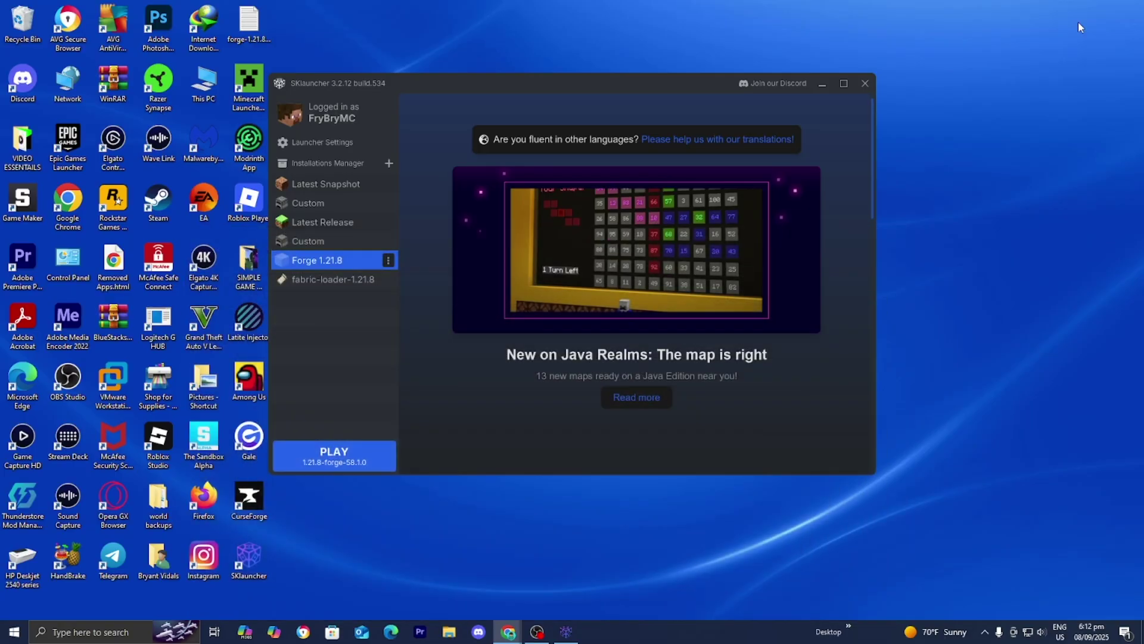